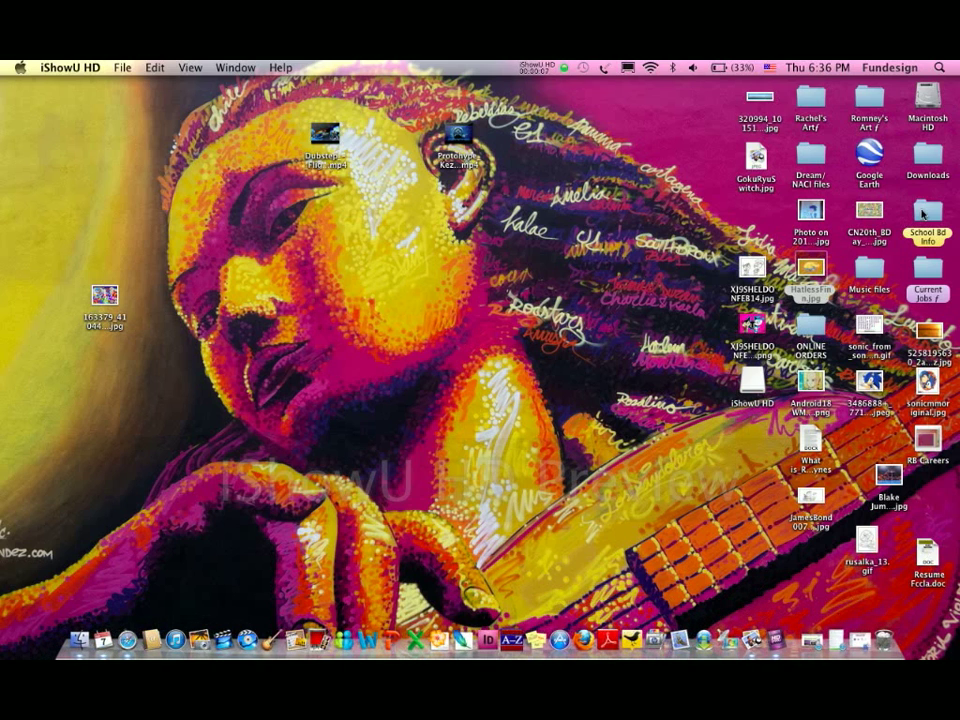
Open the Spotlight search field from the menu bar.
left_click(938, 68)
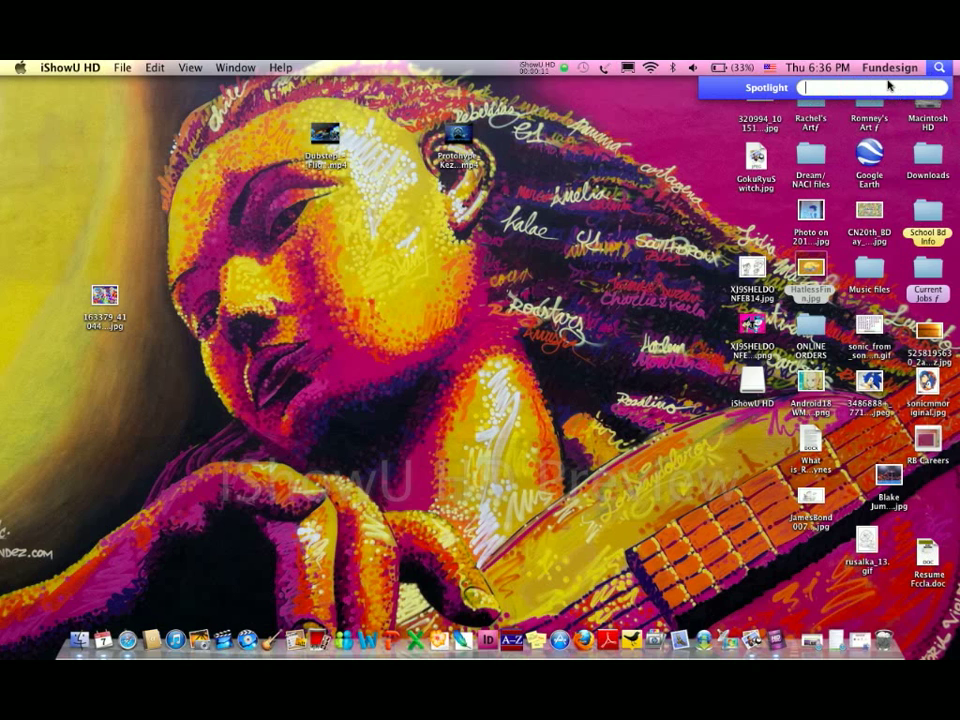
Search Spotlight for 'skec' and launch SketchBook Express from the results.
type("sk")
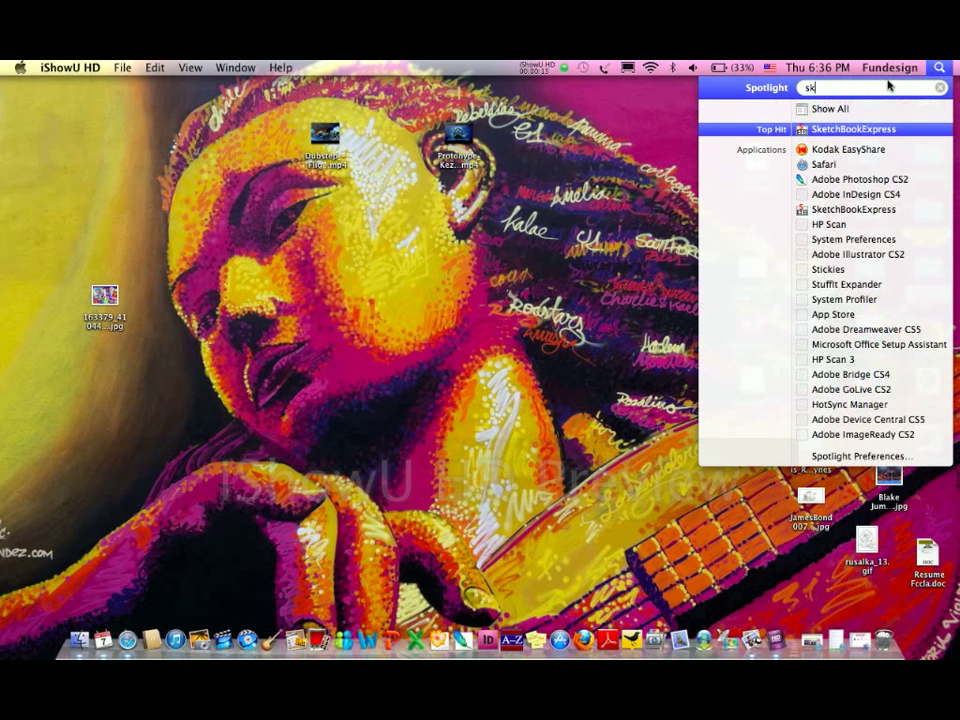
type("ec")
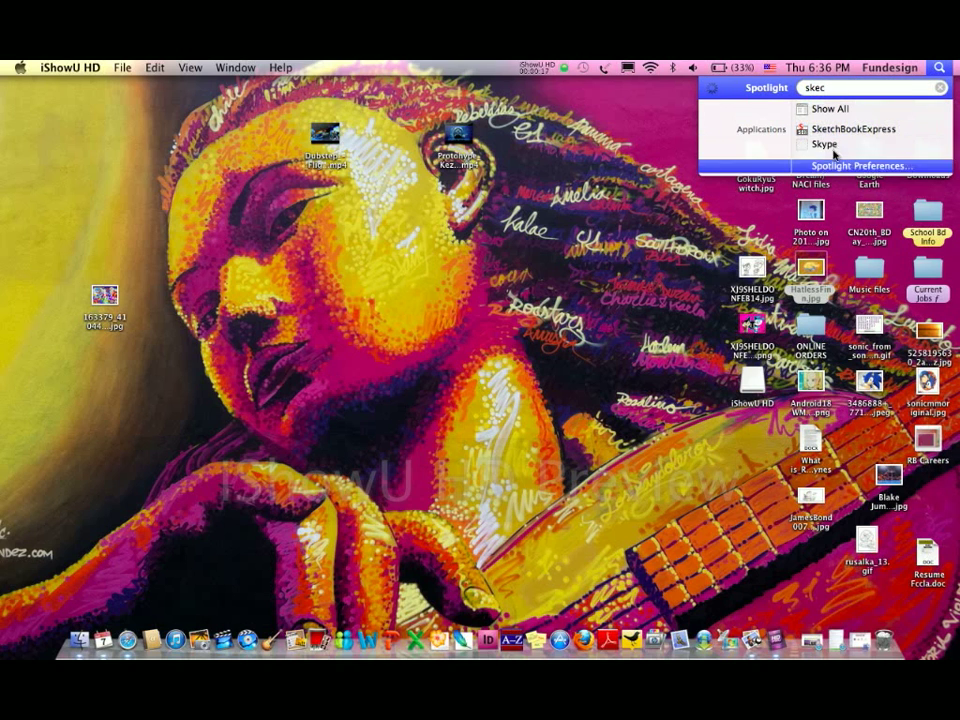
left_click(850, 129)
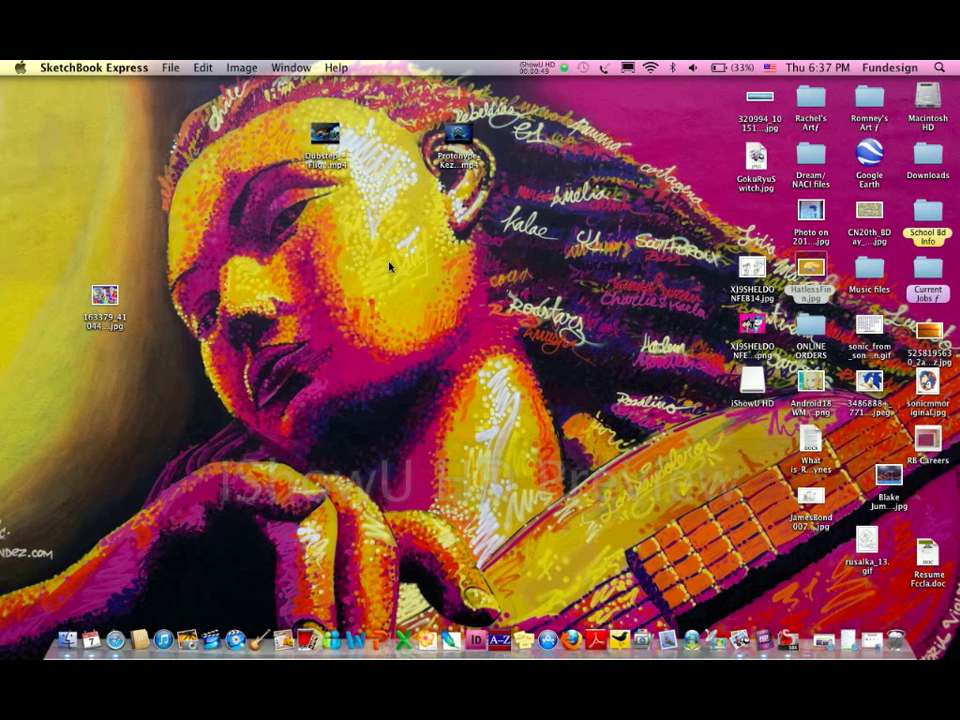
Open XJ9SHELDONFEB14.png in Preview, then move its window aside.
double_click(750, 324)
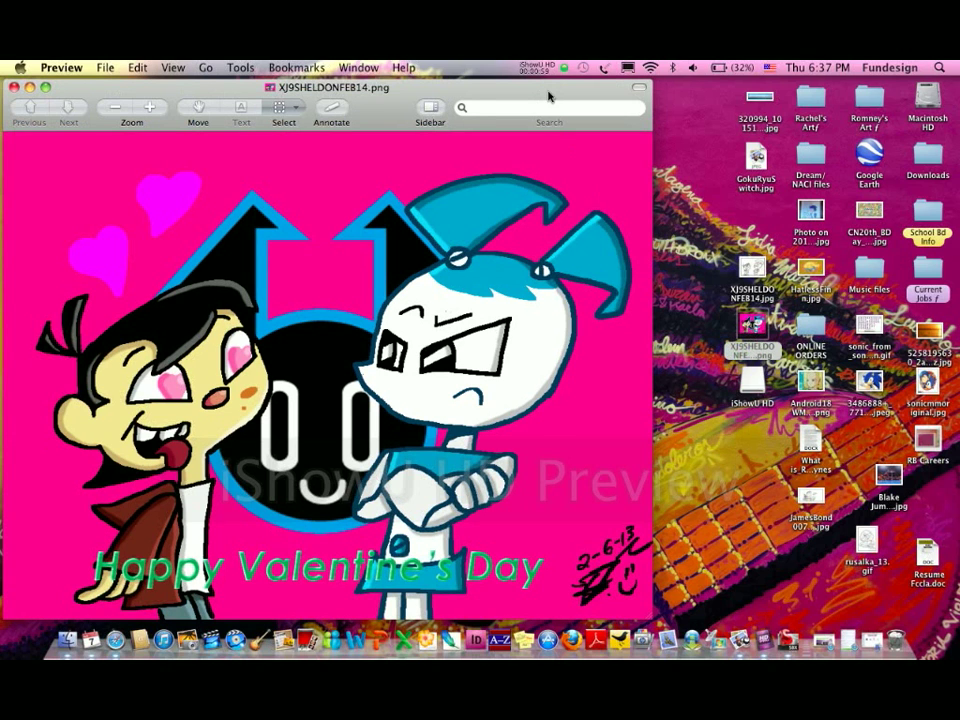
left_click_drag(548, 96, 604, 107)
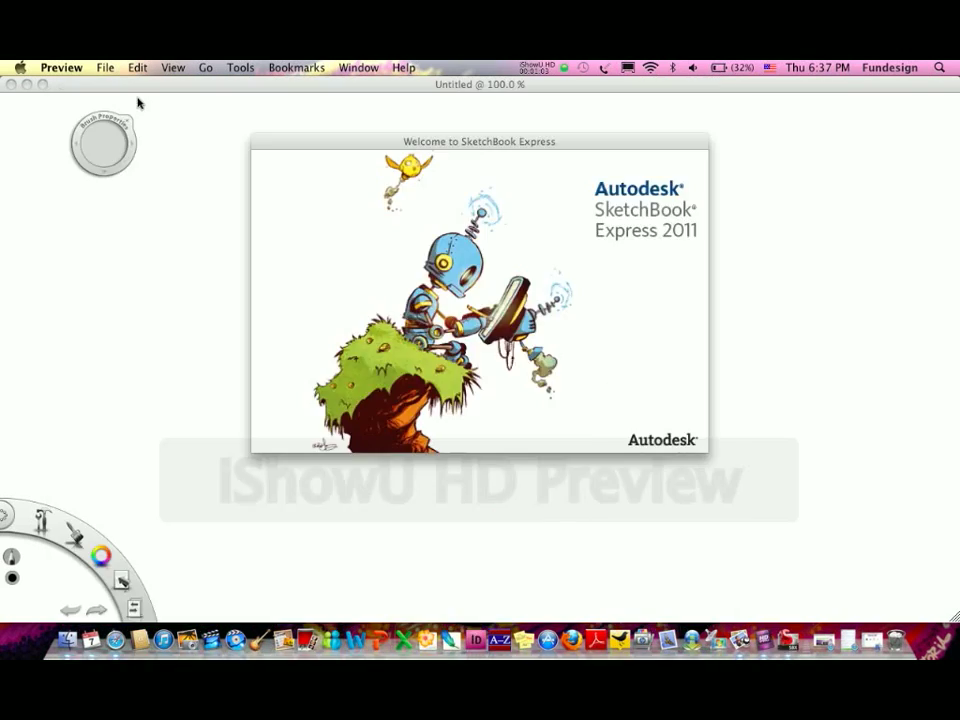
Bring the SketchBook Express canvas forward and draw the head circle.
left_click(422, 88)
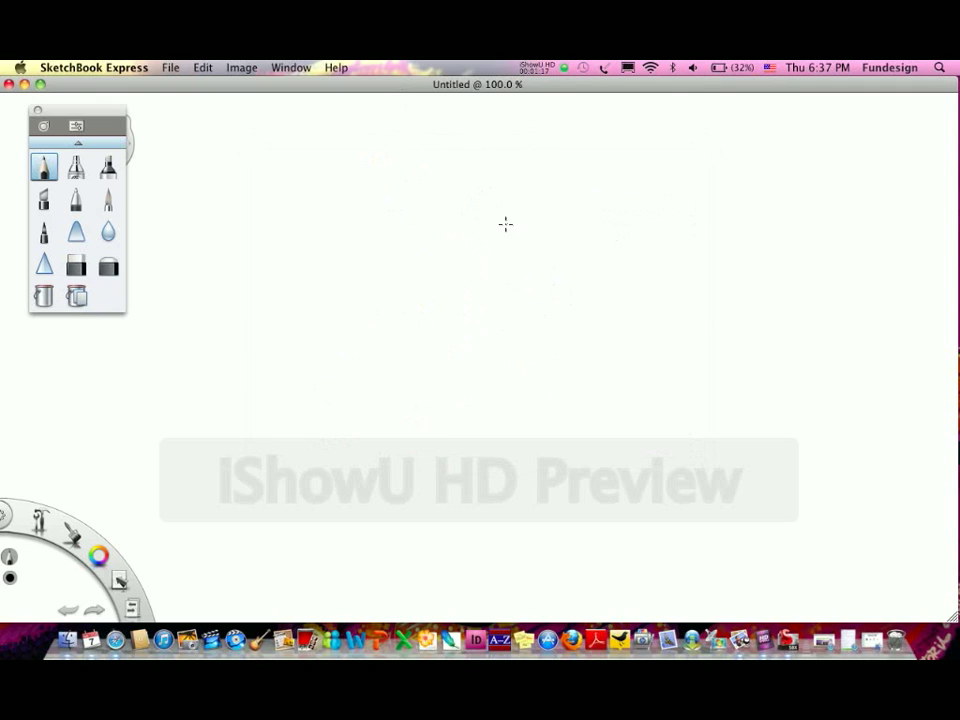
mouse_move(495, 178)
left_mouse_down()
mouse_move(433, 201)
mouse_move(489, 167)
mouse_move(507, 165)
mouse_move(523, 182)
mouse_move(433, 280)
mouse_move(429, 311)
mouse_move(433, 296)
mouse_move(496, 330)
mouse_move(553, 300)
mouse_move(559, 261)
mouse_move(547, 291)
left_mouse_up()
Sketch the jaw, vertical and horizontal guides and neck, then clear the sketch with Cmd+N.
left_click_drag(556, 245, 548, 294)
mouse_move(522, 177)
left_mouse_down()
mouse_move(500, 306)
mouse_move(504, 343)
left_mouse_up()
left_click_drag(516, 210, 503, 330)
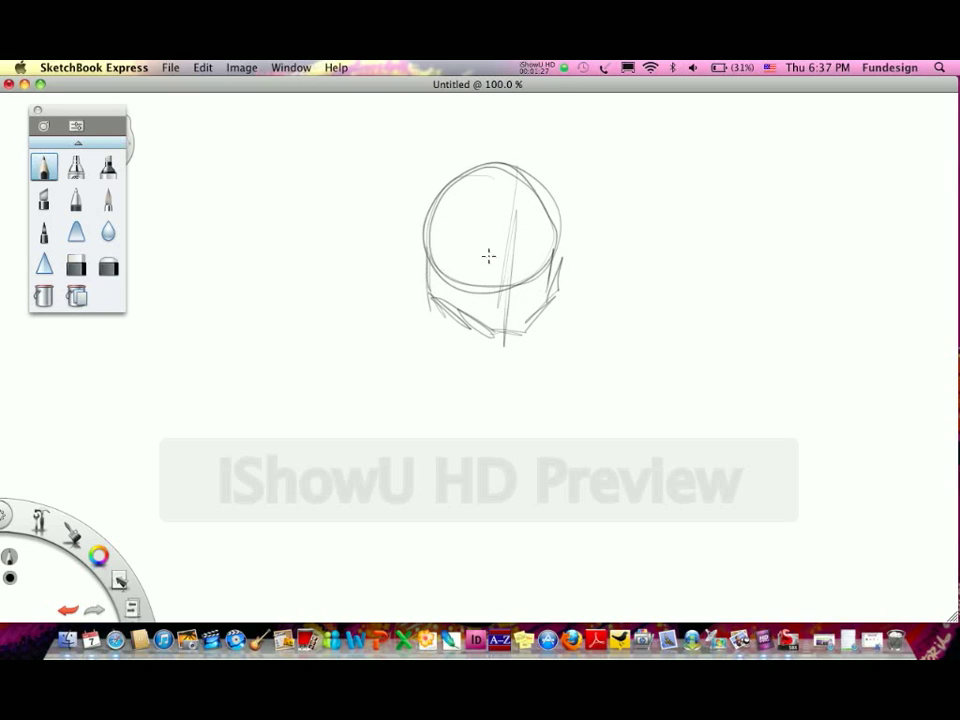
left_click_drag(411, 265, 612, 277)
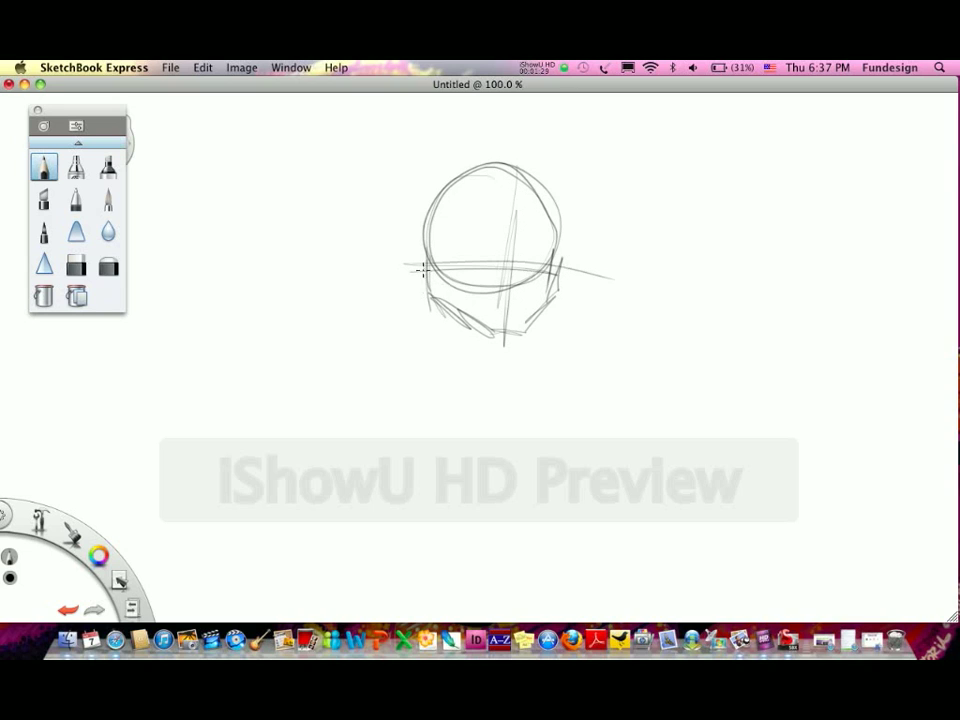
mouse_move(423, 270)
left_mouse_down()
mouse_move(400, 320)
mouse_move(408, 318)
left_mouse_up()
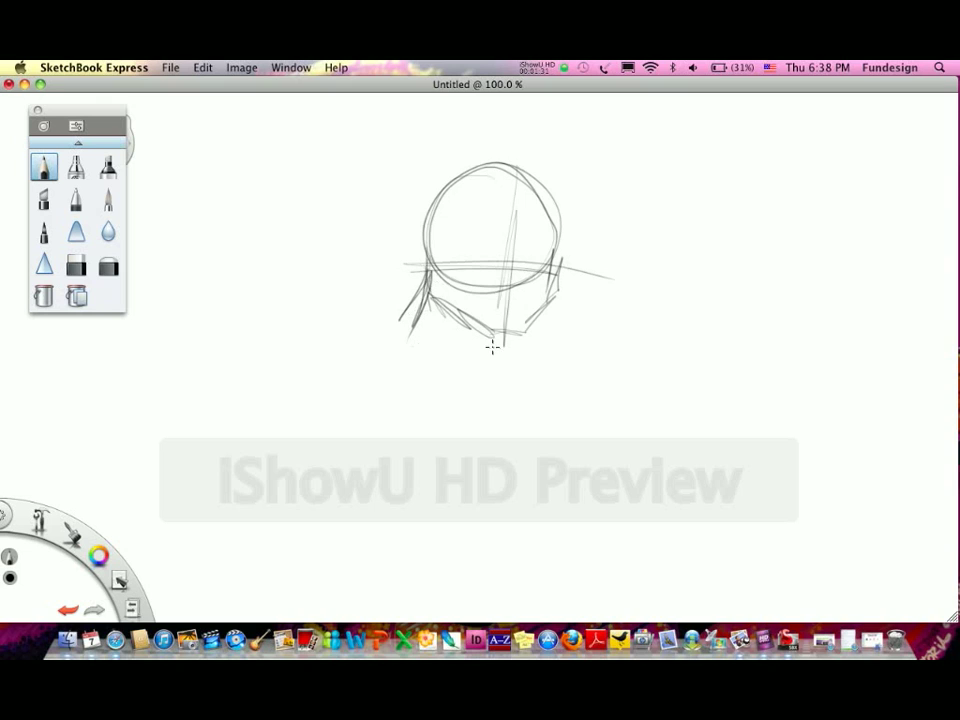
left_click_drag(497, 336, 498, 360)
mouse_move(479, 309)
left_mouse_down()
mouse_move(506, 334)
mouse_move(531, 325)
left_mouse_up()
key("super+n")
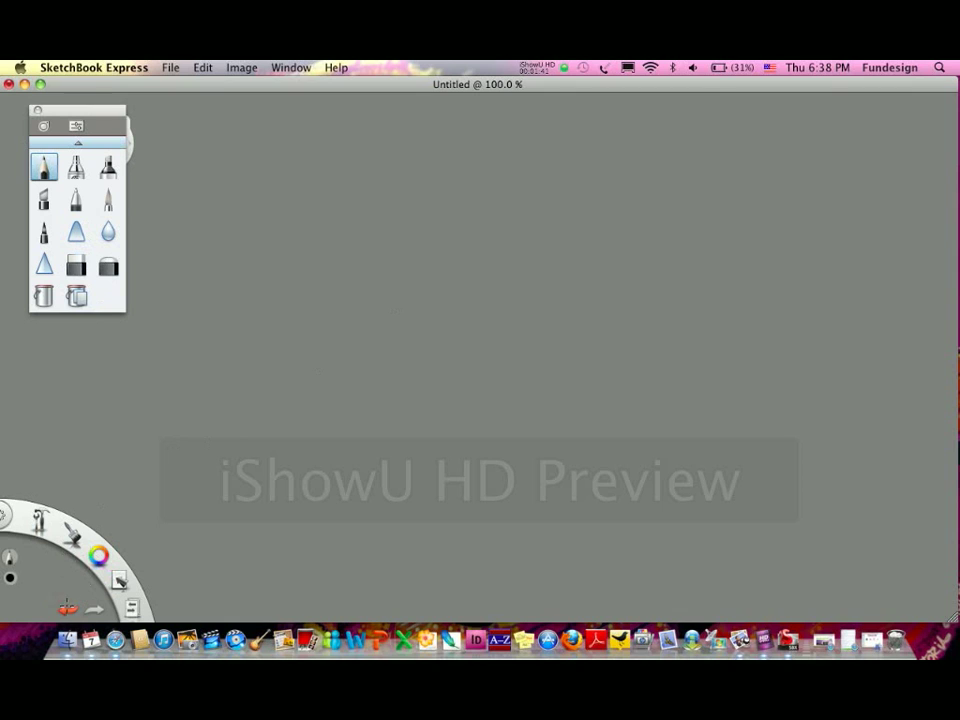
Start a new document without saving and draw a trial curve.
left_click(168, 68)
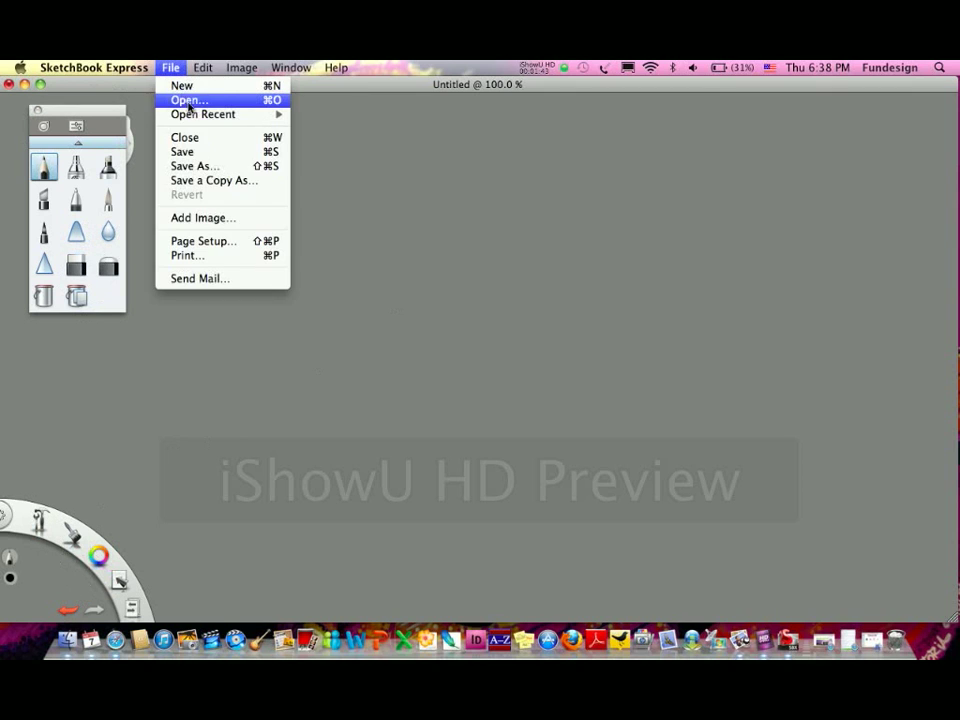
left_click(186, 137)
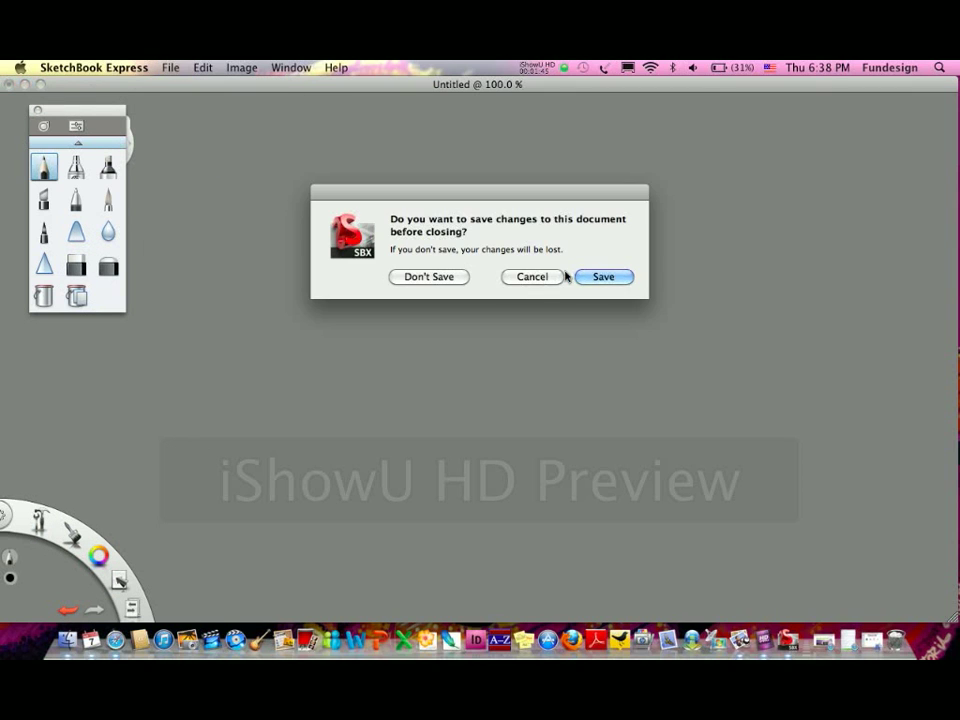
left_click(440, 277)
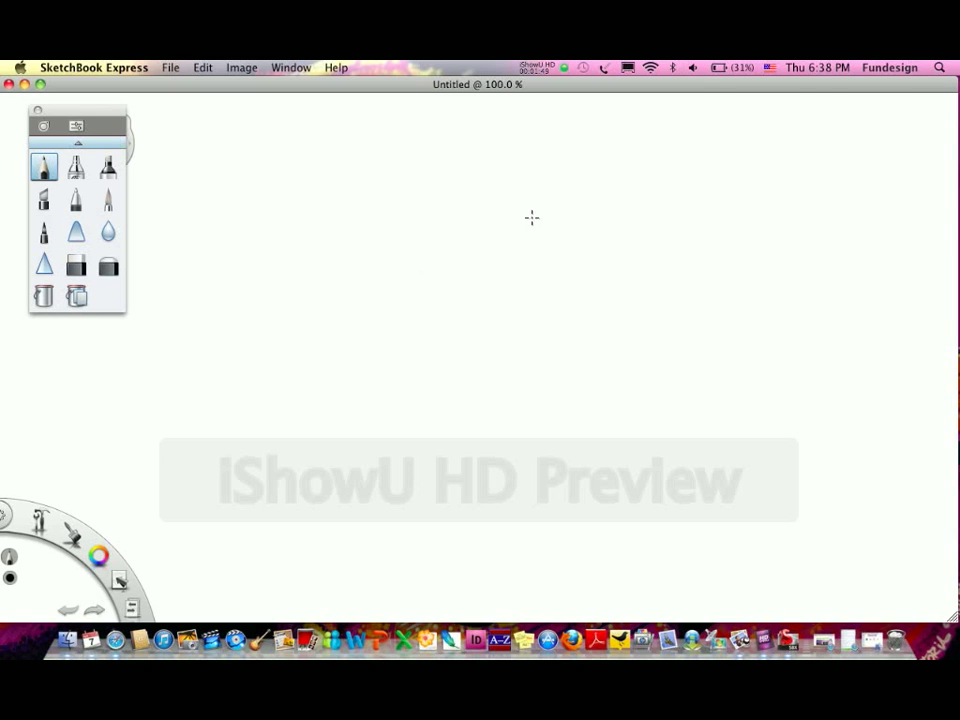
left_click_drag(531, 210, 479, 253)
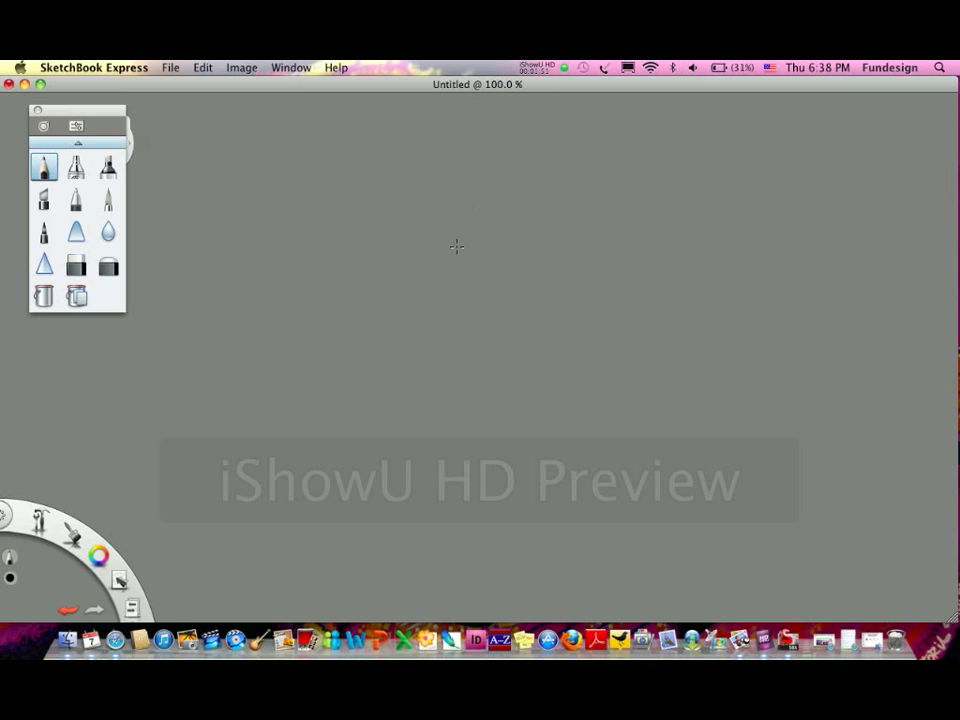
Start another new document without saving and begin the head oval.
left_click(170, 67)
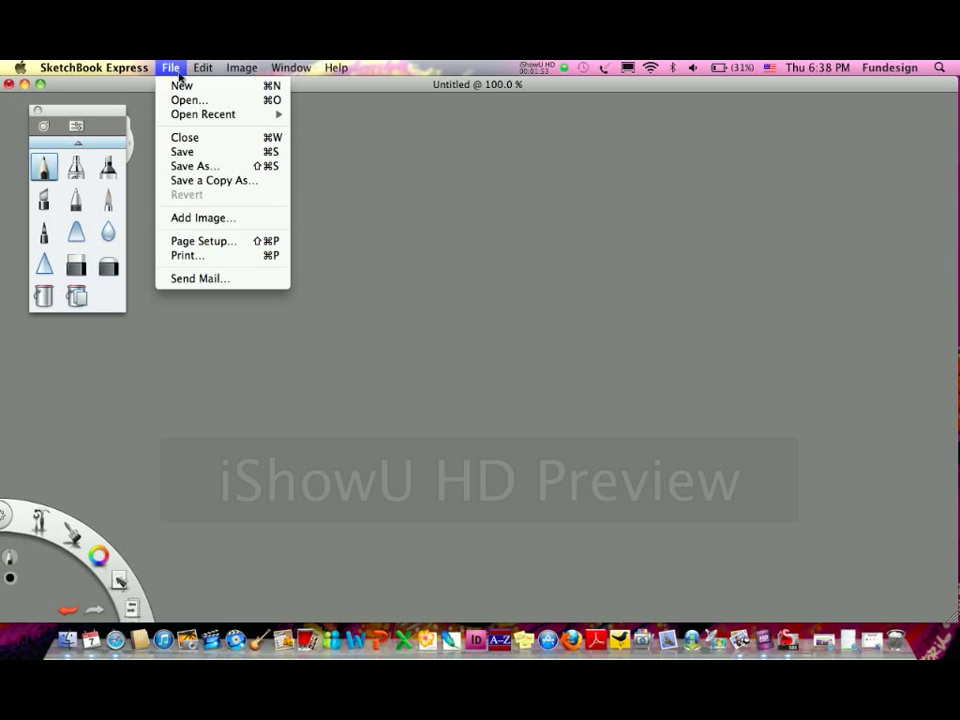
left_click(188, 89)
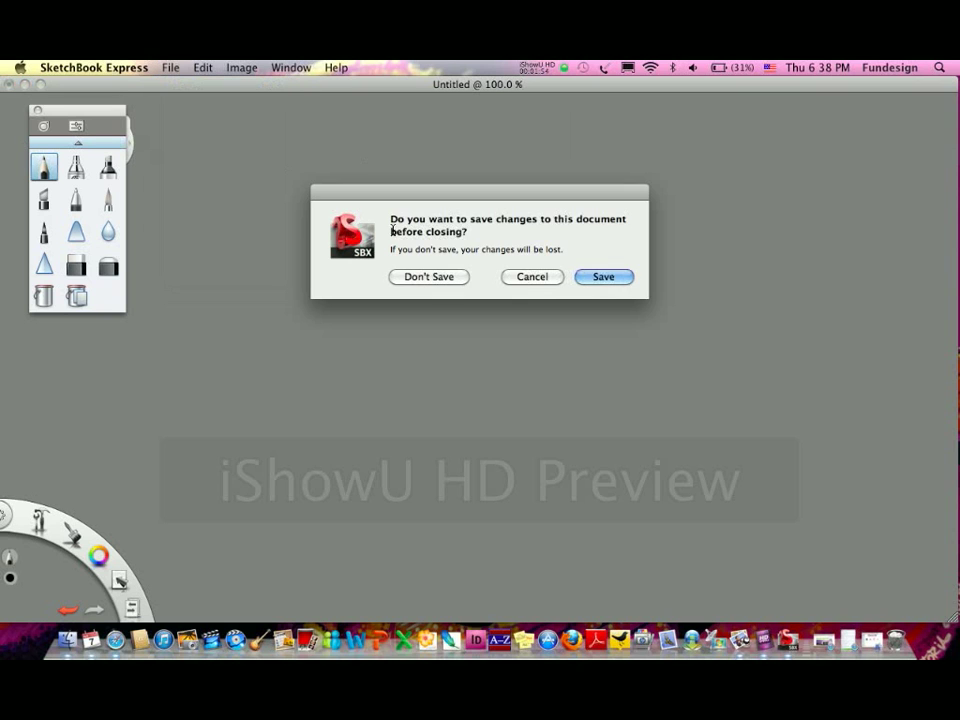
left_click(450, 278)
mouse_move(495, 205)
left_mouse_down()
mouse_move(454, 304)
mouse_move(437, 291)
mouse_move(460, 305)
mouse_move(424, 317)
mouse_move(493, 346)
mouse_move(545, 262)
mouse_move(502, 332)
mouse_move(525, 210)
mouse_move(514, 268)
mouse_move(516, 182)
left_mouse_up()
Add a lower-face guide, left jaw and neck lines, a dark nose line and mouth.
mouse_move(568, 296)
left_mouse_down()
mouse_move(400, 289)
mouse_move(403, 326)
mouse_move(392, 350)
left_mouse_up()
left_click_drag(472, 336, 470, 368)
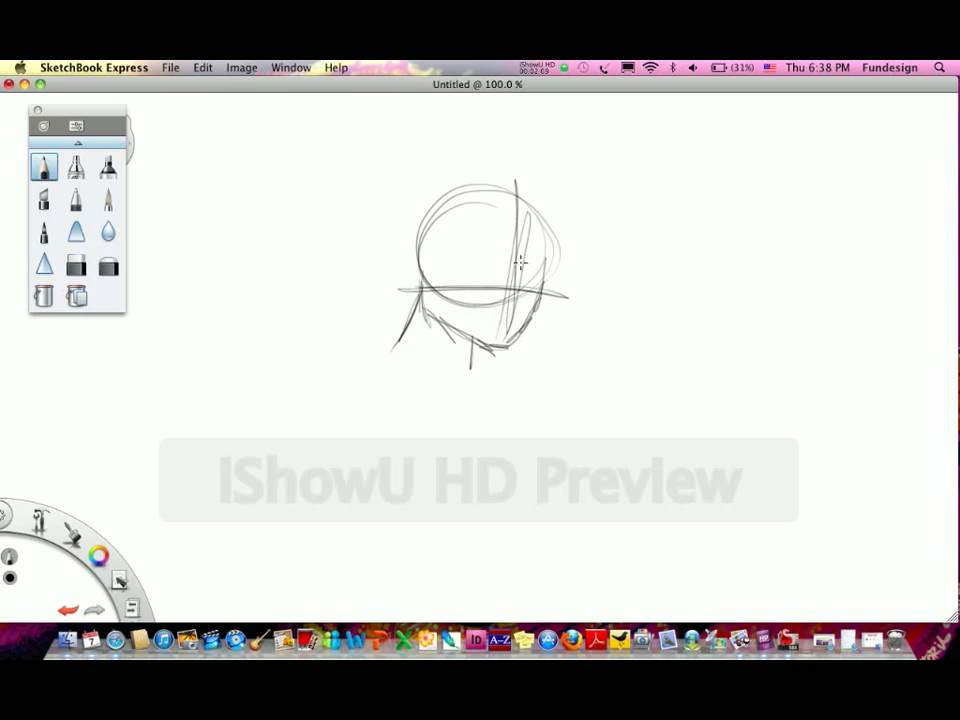
left_click_drag(521, 250, 518, 290)
left_click_drag(480, 309, 499, 312)
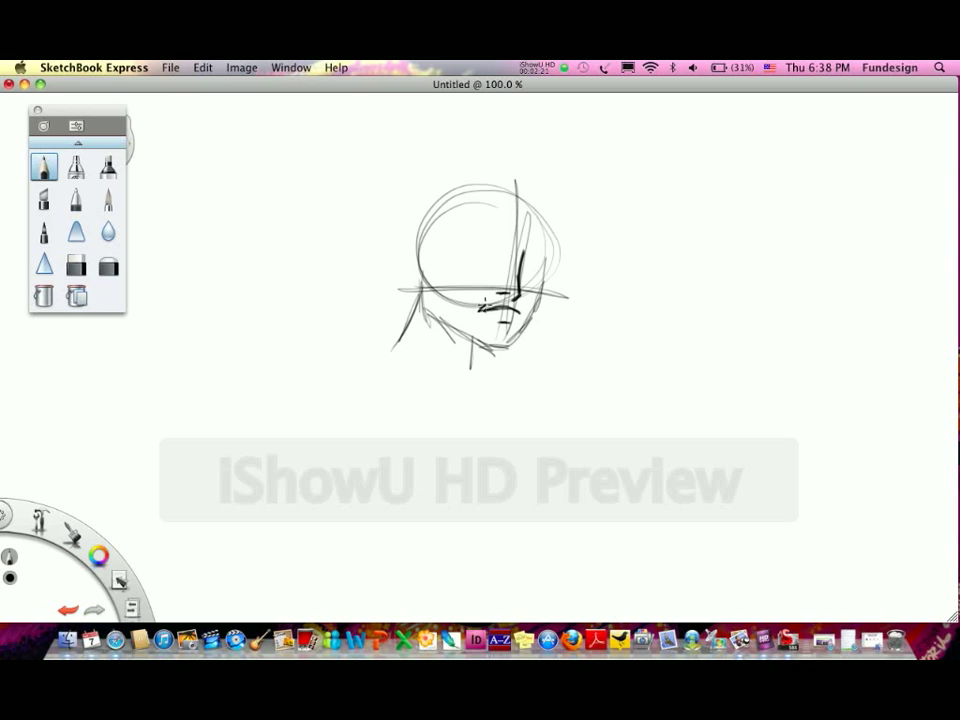
left_click_drag(478, 309, 491, 302)
Draw the left eyebrow, both eyes, the left iris and a mark beside the nose.
left_click_drag(454, 253, 483, 250)
left_click_drag(456, 262, 496, 265)
left_click_drag(524, 258, 541, 265)
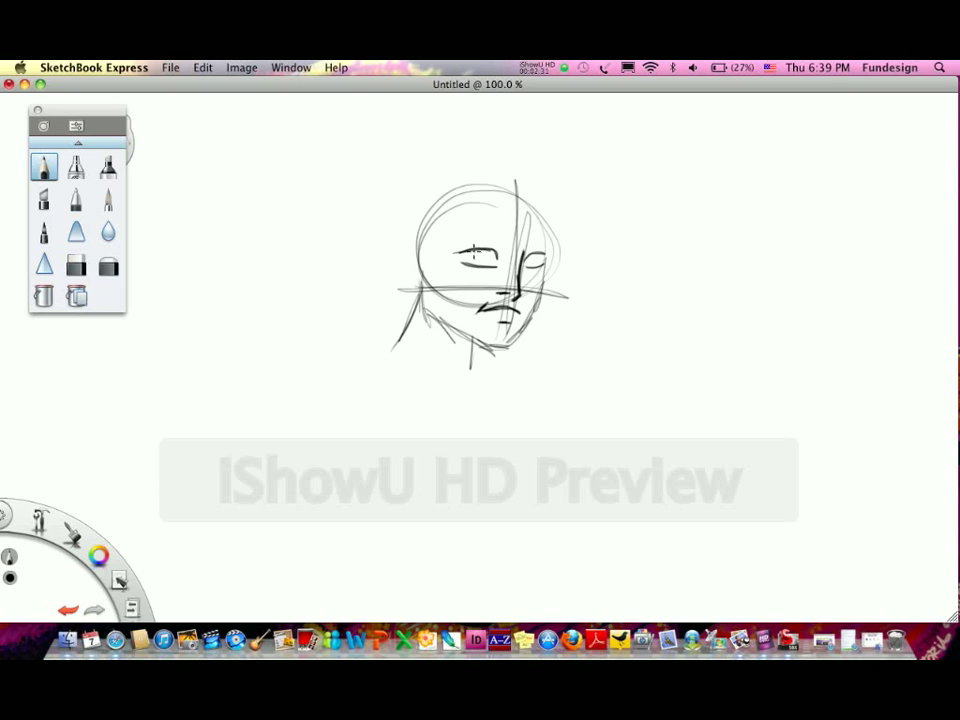
left_click_drag(476, 252, 489, 262)
left_click_drag(486, 275, 491, 276)
Draw and darken the left ear, stroke the hairline, and darken the left jawline.
mouse_move(434, 252)
left_mouse_down()
mouse_move(411, 265)
mouse_move(424, 290)
left_mouse_up()
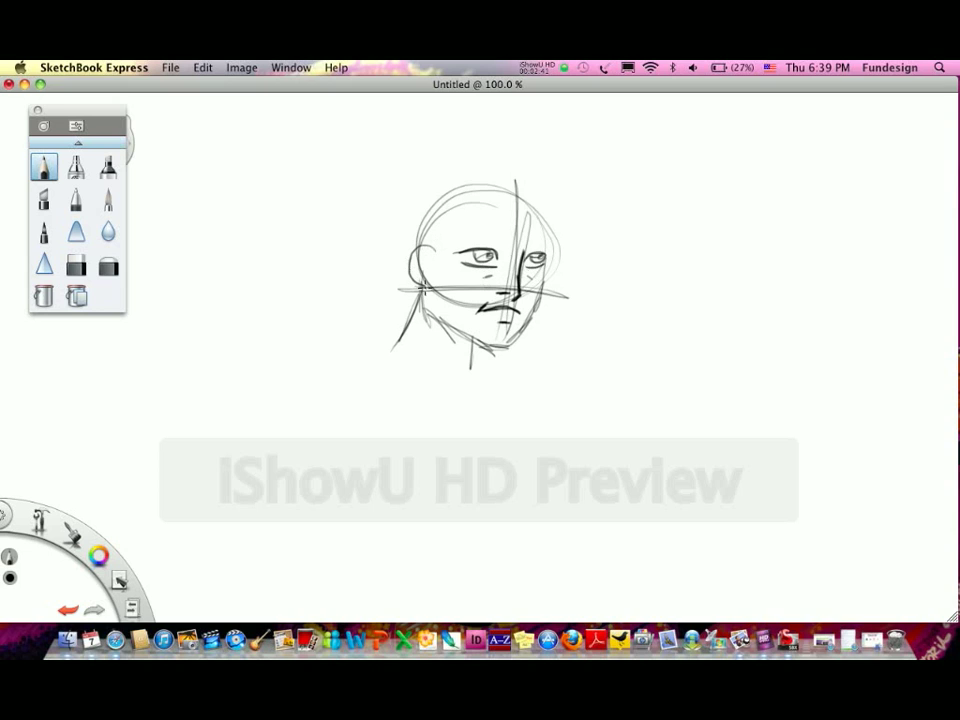
left_click_drag(431, 246, 419, 277)
left_click_drag(432, 250, 422, 282)
mouse_move(435, 220)
left_mouse_down()
mouse_move(533, 230)
mouse_move(549, 215)
left_mouse_up()
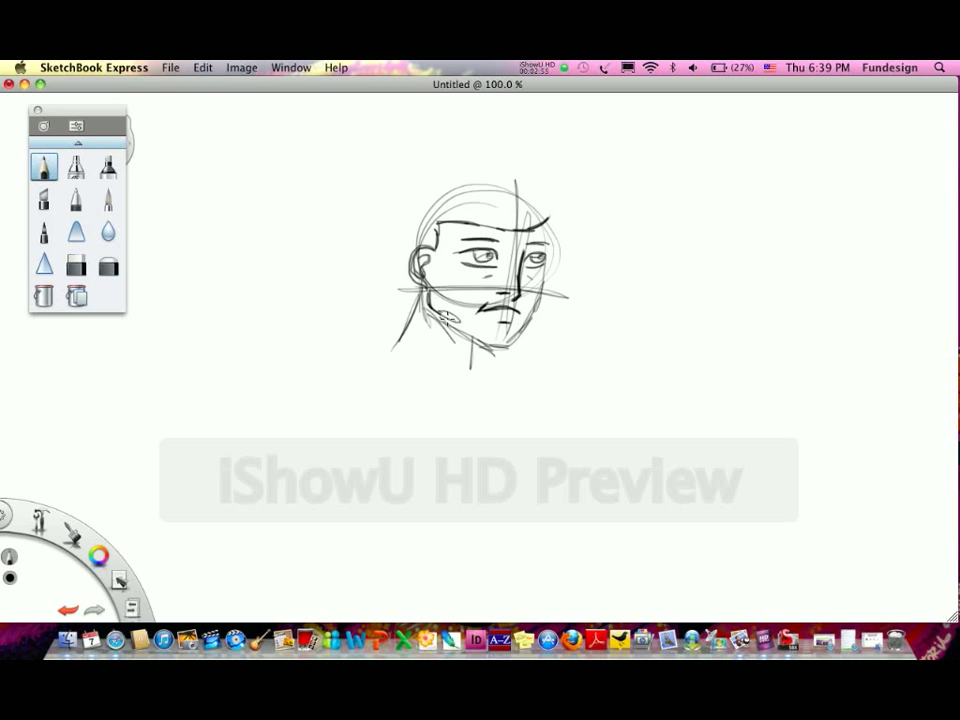
mouse_move(430, 310)
left_mouse_down()
mouse_move(479, 337)
mouse_move(525, 328)
mouse_move(541, 278)
left_mouse_up()
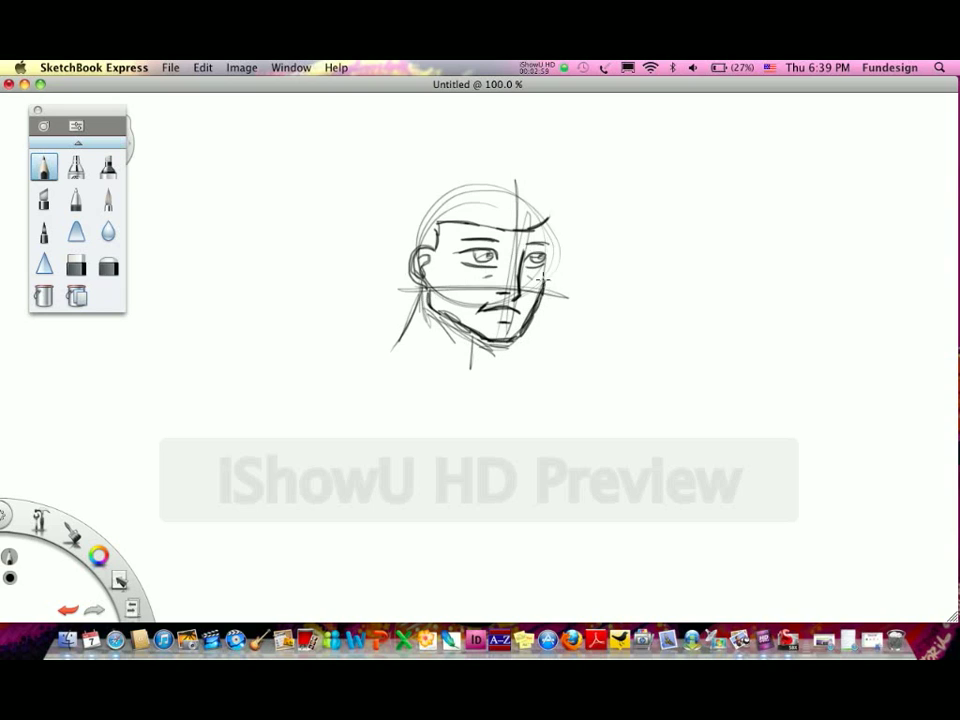
Darken both head contours, hatch dark strokes across the hair, and add a forehead curl.
left_click_drag(547, 222, 550, 249)
mouse_move(414, 236)
left_mouse_down()
mouse_move(425, 213)
mouse_move(485, 183)
mouse_move(548, 232)
left_mouse_up()
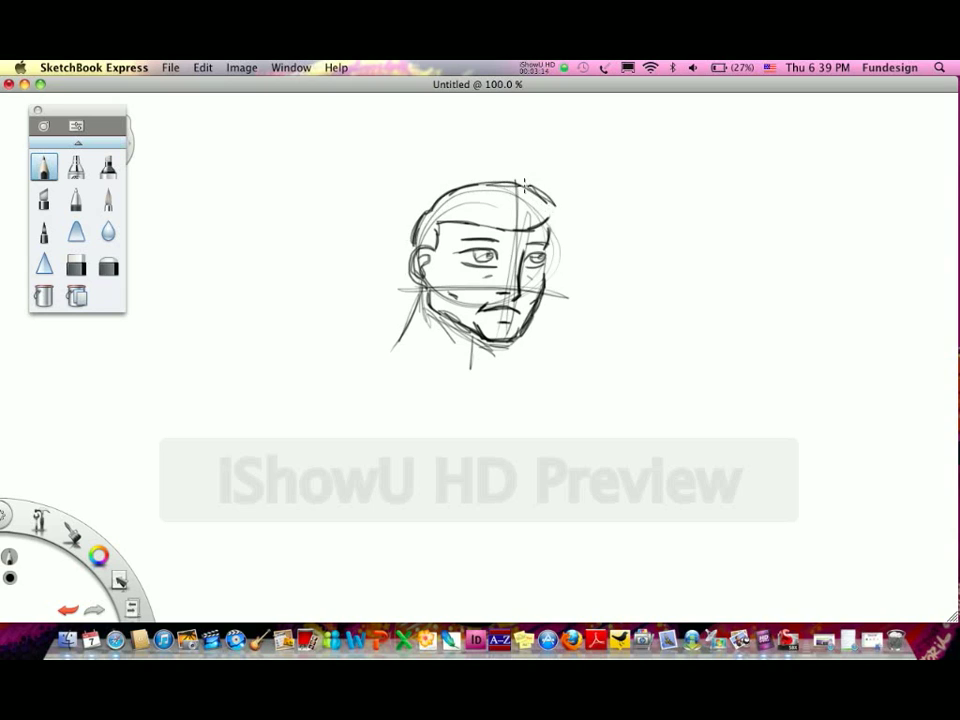
mouse_move(427, 218)
left_mouse_down()
mouse_move(422, 240)
mouse_move(470, 218)
mouse_move(481, 223)
left_mouse_up()
mouse_move(515, 210)
left_mouse_down()
mouse_move(495, 224)
mouse_move(430, 225)
left_mouse_up()
left_click_drag(465, 188, 418, 222)
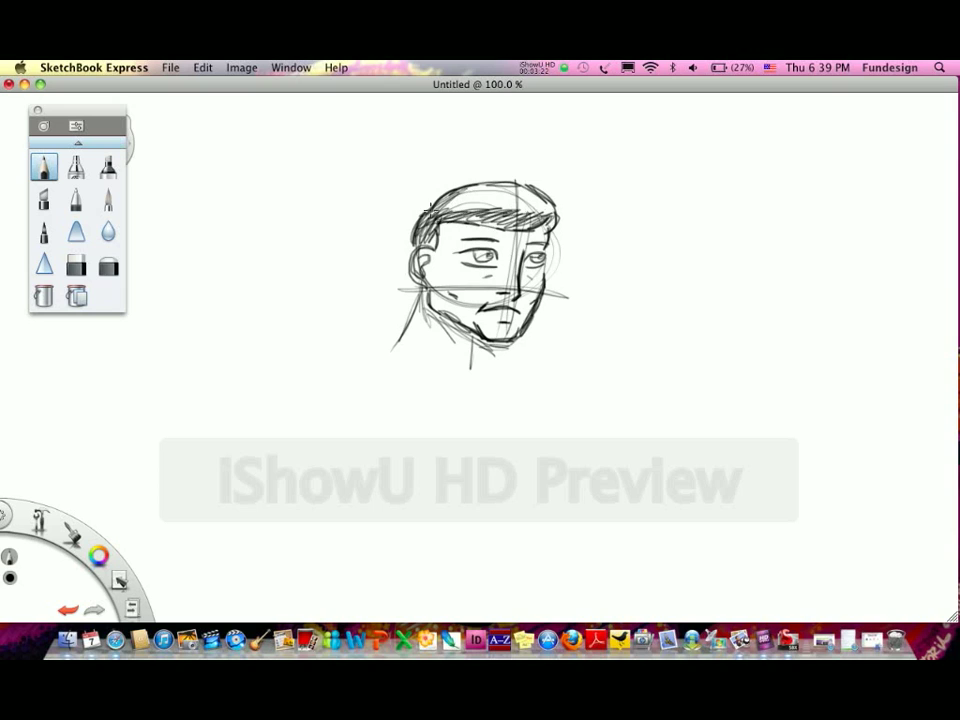
mouse_move(495, 184)
left_mouse_down()
mouse_move(432, 212)
mouse_move(490, 203)
left_mouse_up()
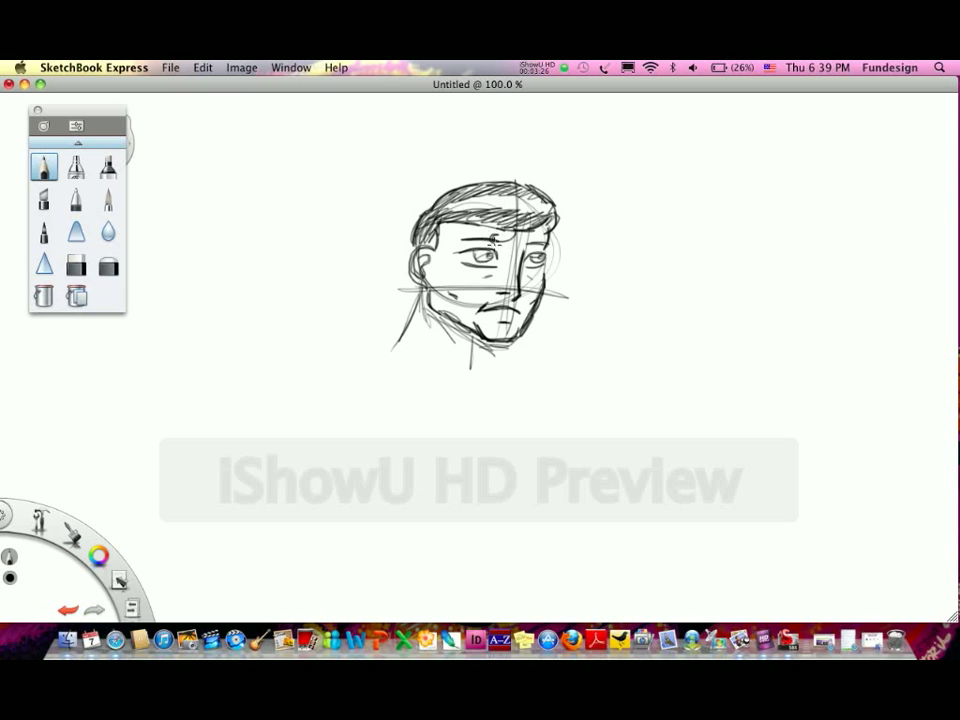
left_click_drag(494, 240, 510, 236)
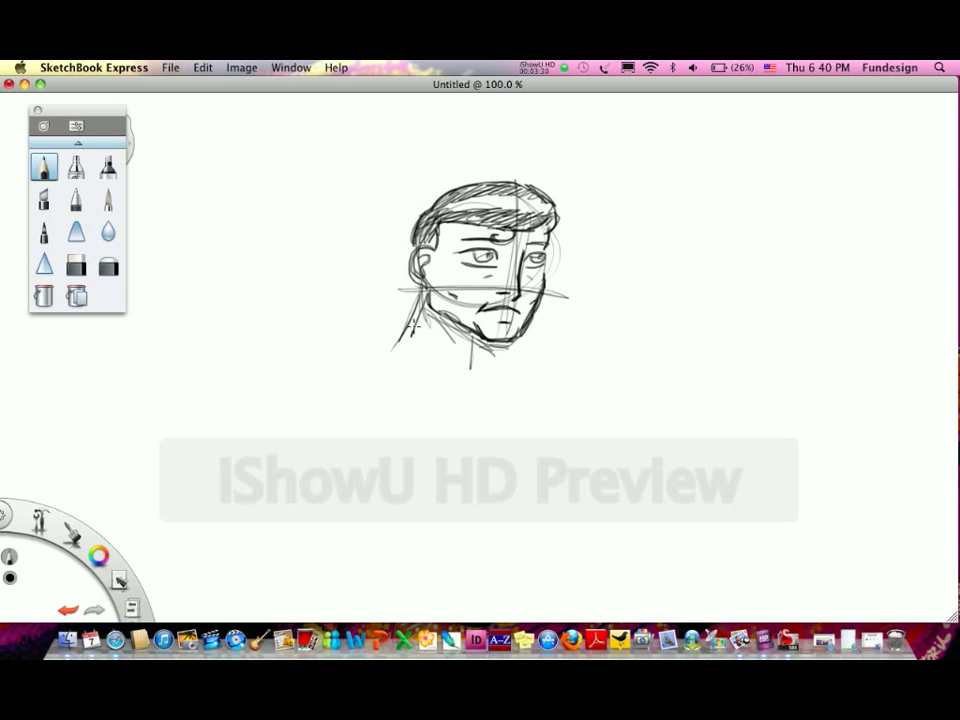
Draw the left, right and inner neck lines.
left_click_drag(424, 297, 408, 347)
left_click_drag(487, 334, 482, 369)
mouse_move(443, 334)
left_mouse_down()
mouse_move(463, 378)
mouse_move(435, 362)
mouse_move(435, 392)
mouse_move(446, 380)
mouse_move(475, 386)
left_mouse_up()
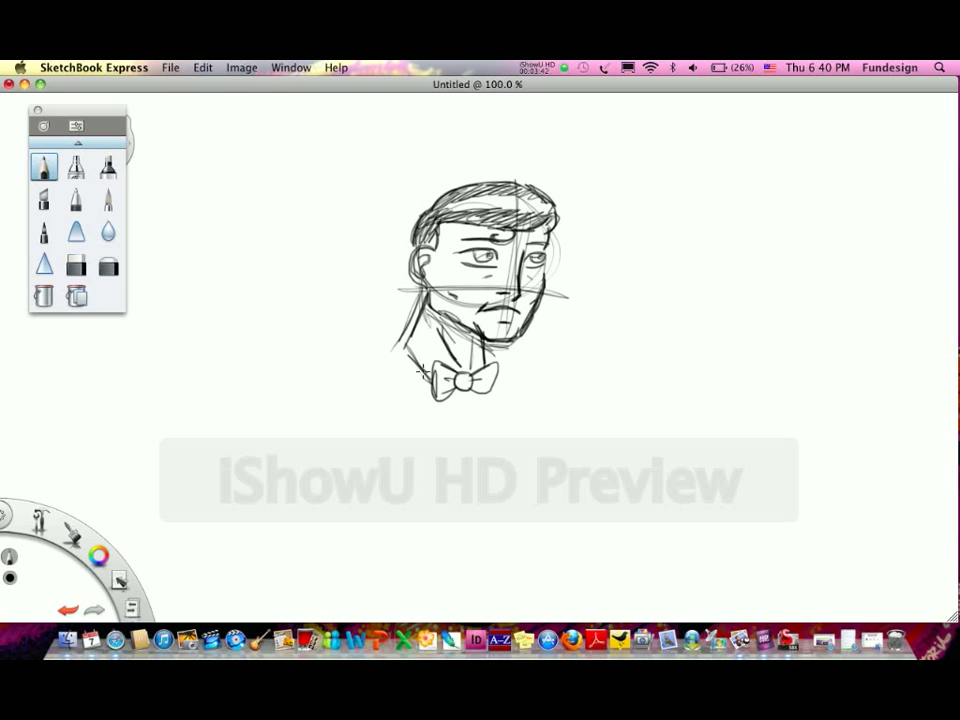
Sketch the shirt collar and both shirt edges below the bow tie.
mouse_move(403, 345)
left_mouse_down()
mouse_move(435, 407)
mouse_move(463, 382)
mouse_move(470, 412)
left_mouse_up()
left_click_drag(403, 366, 458, 460)
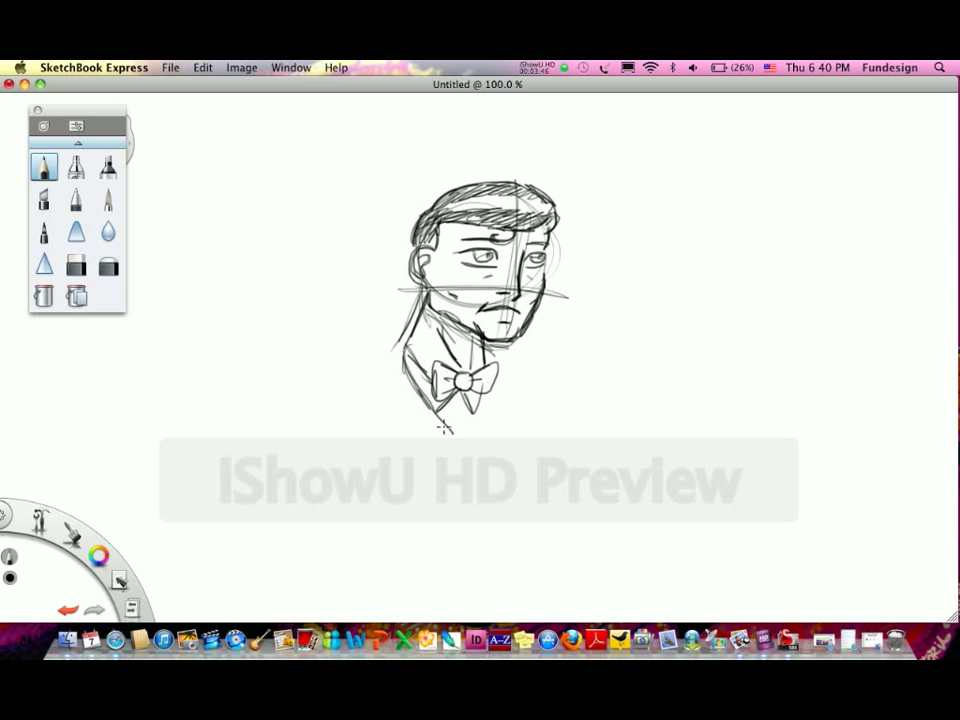
left_click_drag(483, 390, 459, 458)
mouse_move(400, 343)
left_mouse_down()
mouse_move(390, 420)
mouse_move(440, 450)
left_mouse_up()
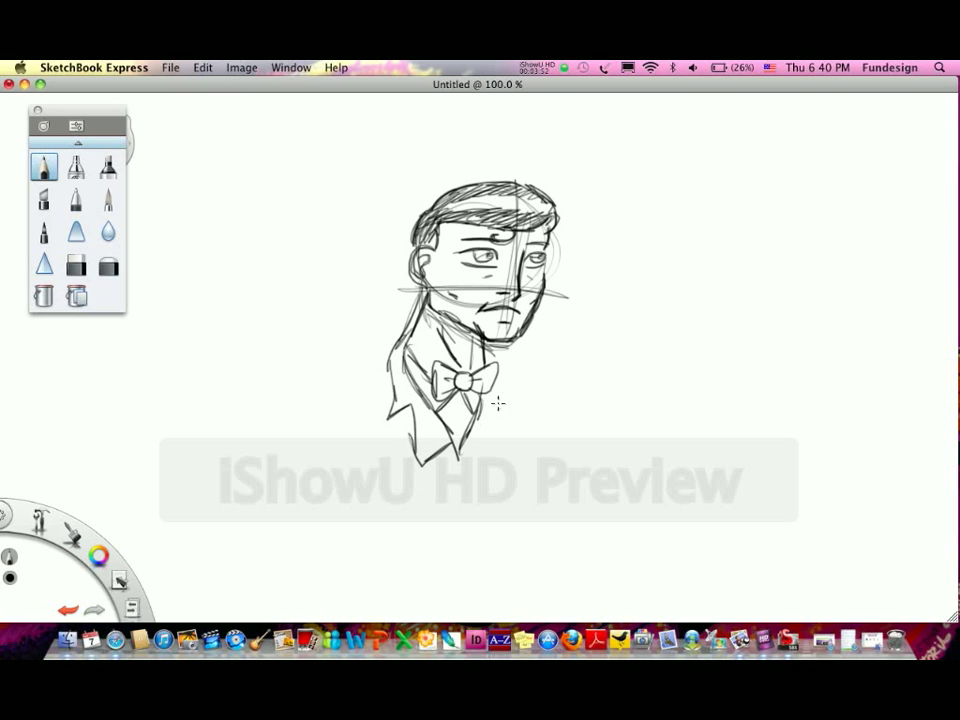
mouse_move(490, 360)
left_mouse_down()
mouse_move(503, 405)
mouse_move(480, 455)
mouse_move(462, 443)
mouse_move(460, 489)
left_mouse_up()
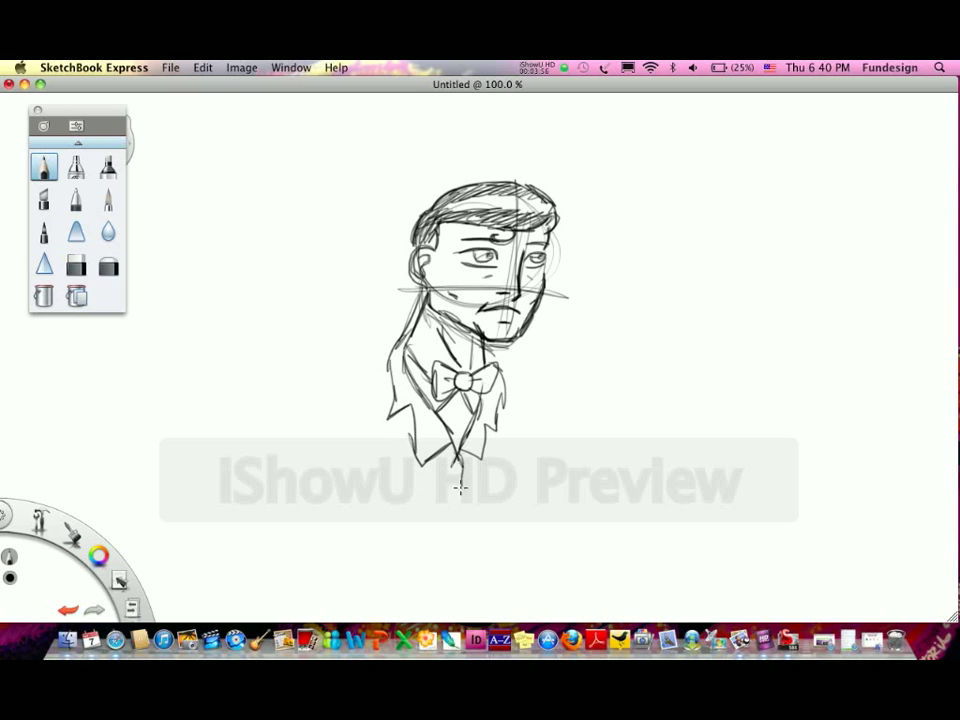
Sketch both jacket shoulders, shade the left bow-tie wing, and draw the left lapel.
mouse_move(388, 355)
left_mouse_down()
mouse_move(350, 376)
mouse_move(333, 460)
left_mouse_up()
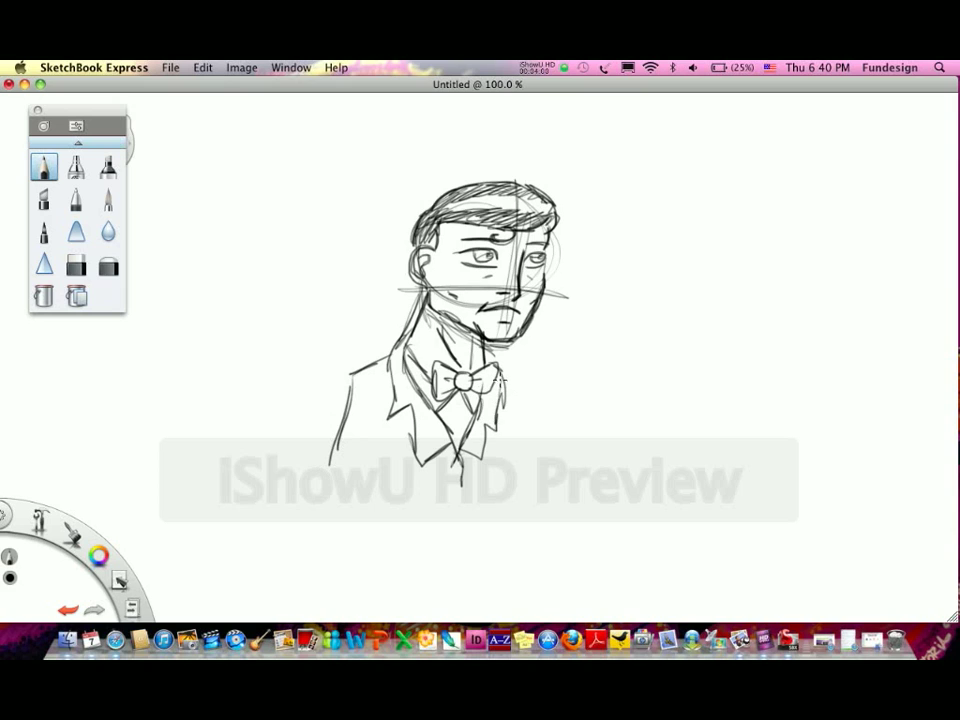
mouse_move(498, 372)
left_mouse_down()
mouse_move(530, 388)
mouse_move(522, 470)
left_mouse_up()
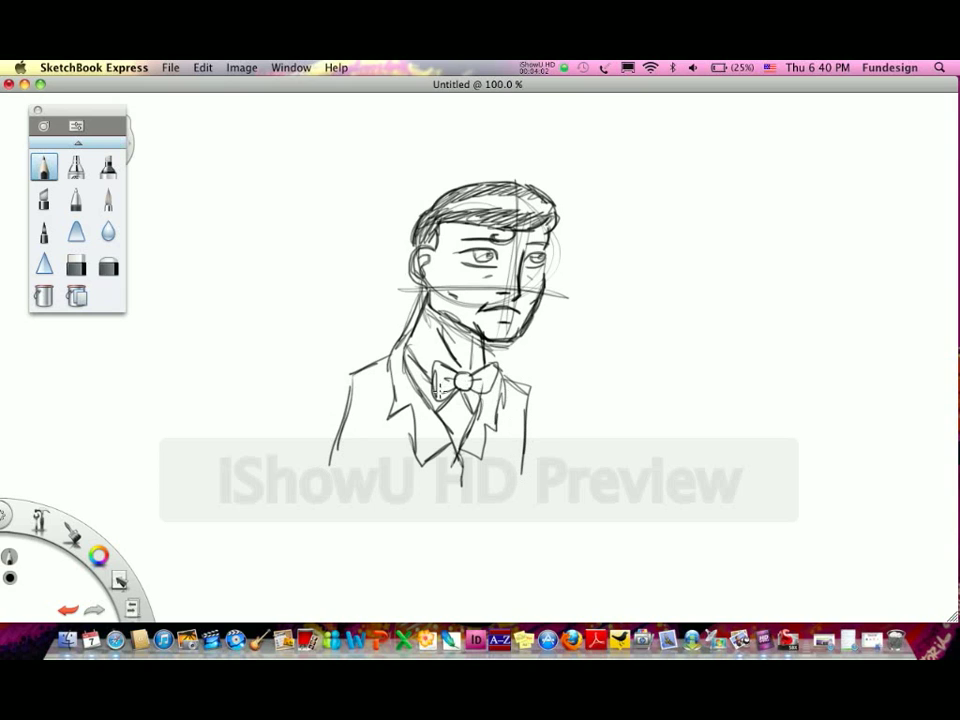
mouse_move(437, 378)
left_mouse_down()
mouse_move(440, 398)
mouse_move(490, 386)
left_mouse_up()
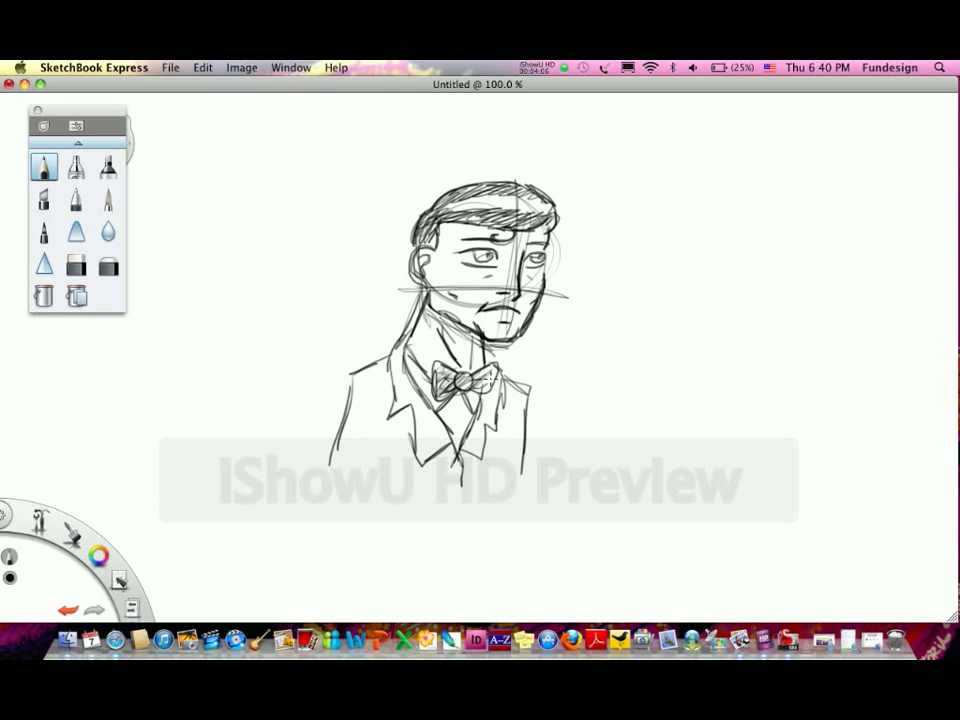
mouse_move(392, 340)
left_mouse_down()
mouse_move(398, 410)
mouse_move(420, 452)
left_mouse_up()
mouse_move(410, 394)
left_mouse_down()
mouse_move(430, 449)
mouse_move(446, 452)
left_mouse_up()
Cover the jacket front and both sides with vertical pencil hatching.
left_click_drag(440, 404, 456, 448)
left_click_drag(474, 392, 490, 448)
left_click_drag(381, 431, 381, 467)
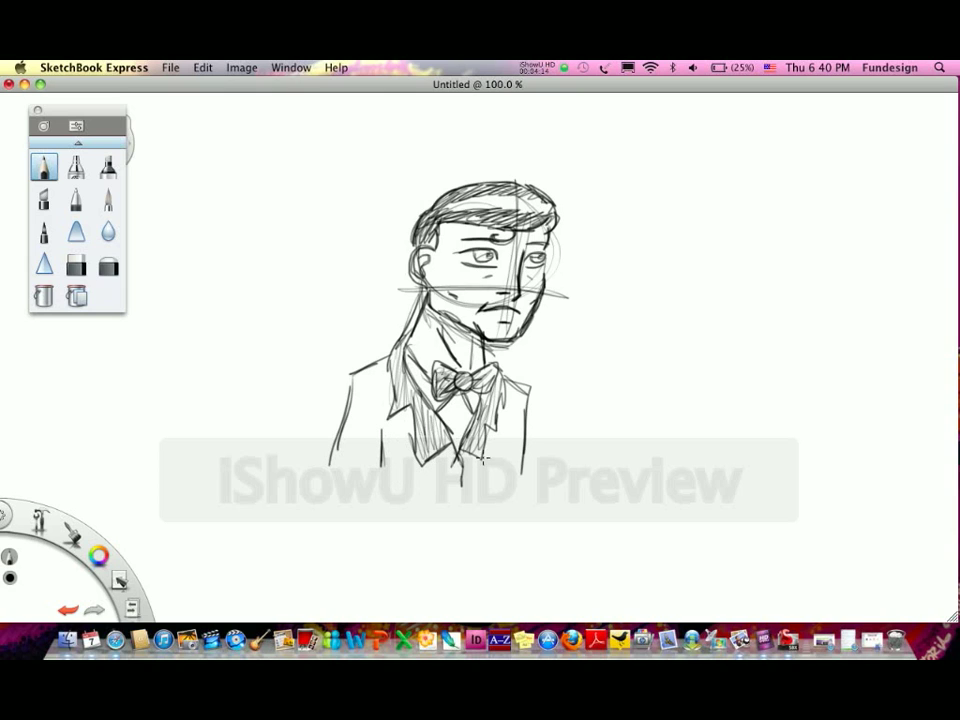
left_click_drag(499, 441, 500, 474)
mouse_move(352, 385)
left_mouse_down()
mouse_move(343, 468)
mouse_move(358, 466)
left_mouse_up()
mouse_move(372, 366)
left_mouse_down()
mouse_move(368, 460)
mouse_move(406, 462)
left_mouse_up()
mouse_move(410, 418)
left_mouse_down()
mouse_move(412, 464)
mouse_move(443, 470)
mouse_move(490, 400)
left_mouse_up()
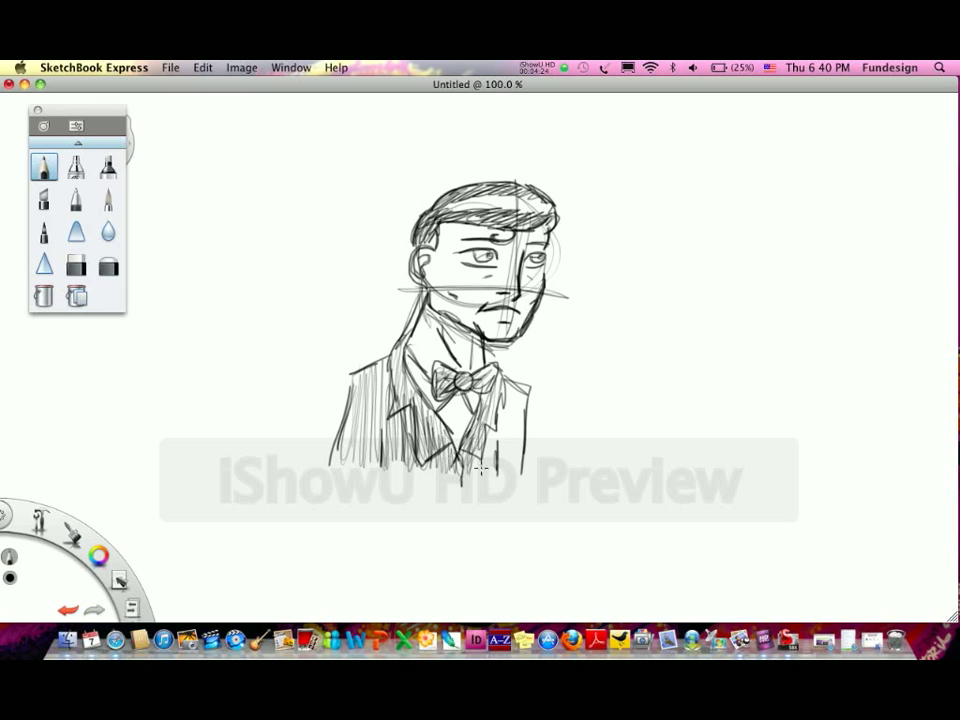
mouse_move(495, 476)
left_mouse_down()
mouse_move(497, 382)
mouse_move(504, 388)
mouse_move(510, 454)
mouse_move(457, 402)
left_mouse_up()
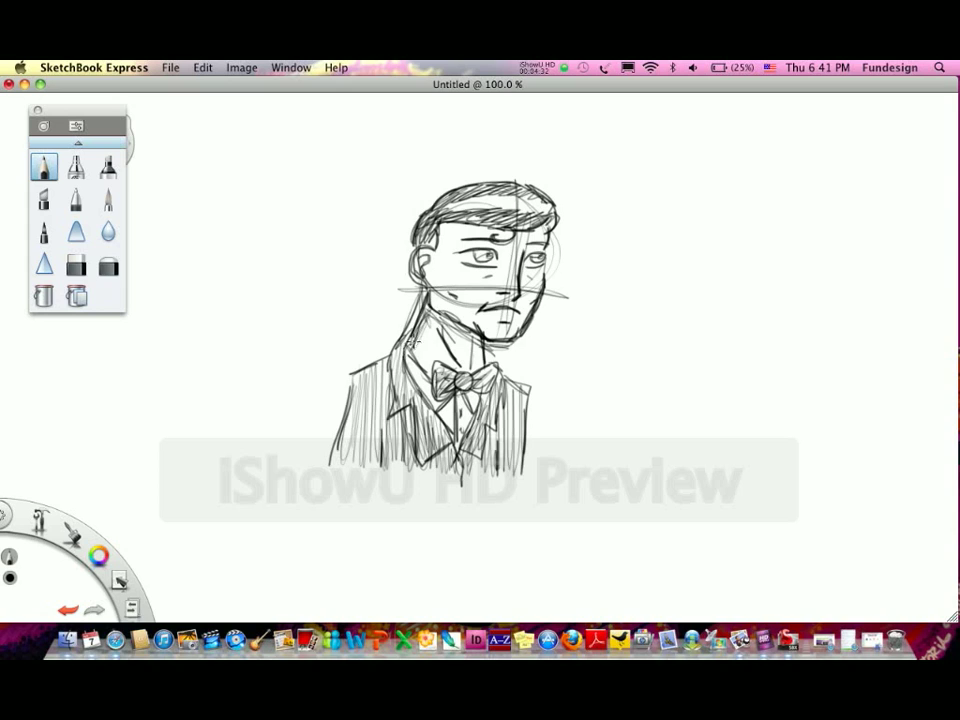
Darken the left neck and shoulder contour and add a pointed hatched shape beside the bow tie.
left_click_drag(410, 358, 422, 326)
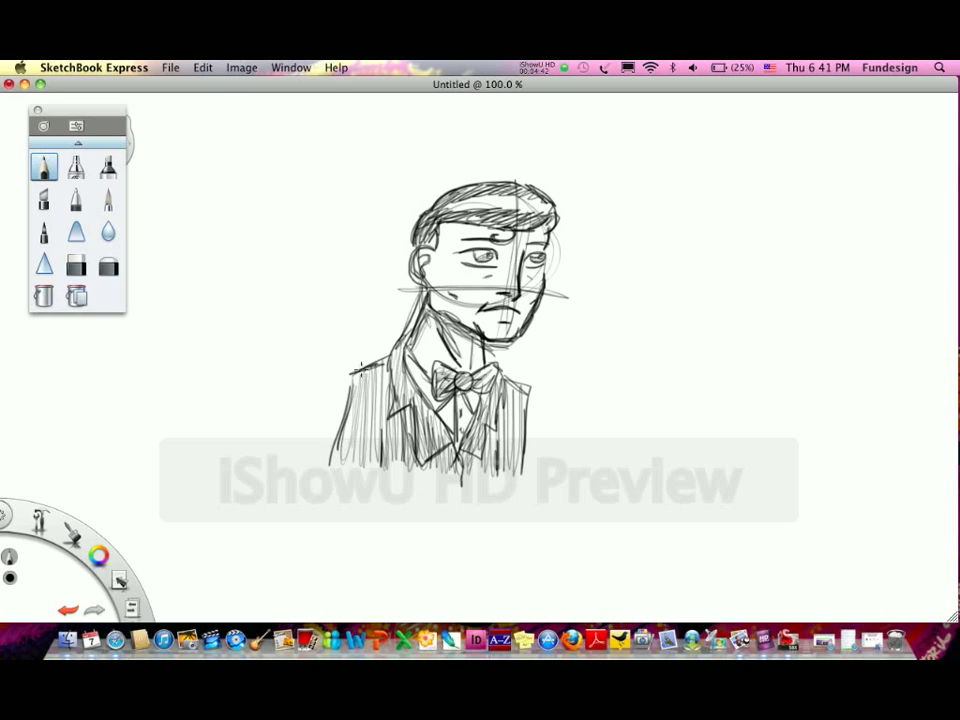
left_click_drag(350, 372, 330, 462)
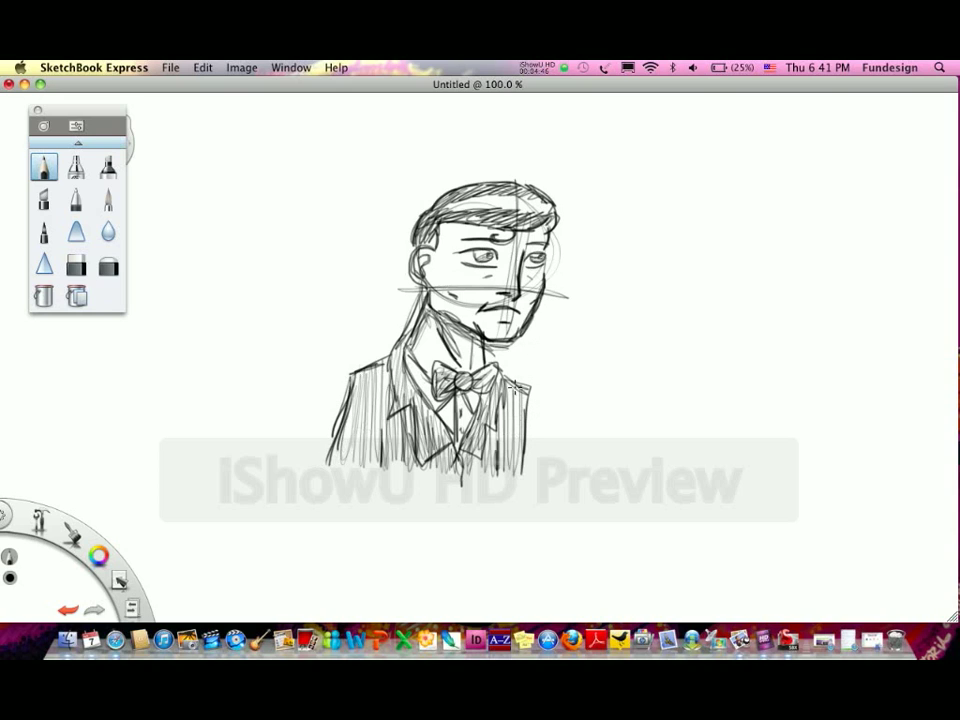
mouse_move(535, 352)
left_mouse_down()
mouse_move(552, 360)
mouse_move(620, 326)
mouse_move(541, 390)
mouse_move(565, 352)
mouse_move(604, 380)
mouse_move(620, 331)
mouse_move(656, 350)
left_mouse_up()
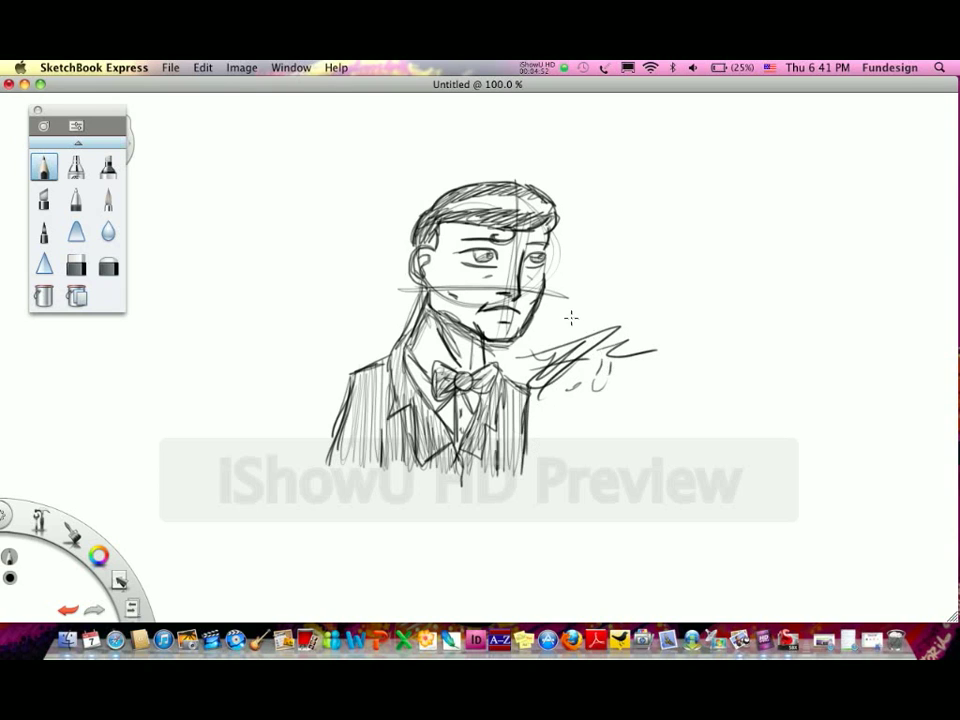
left_click(541, 67)
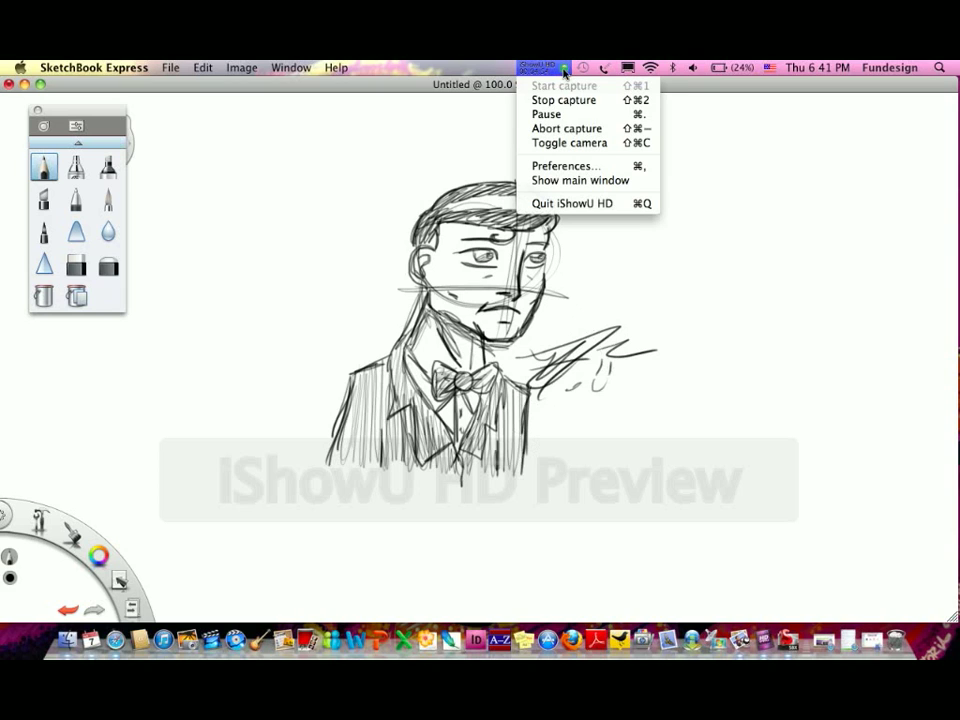